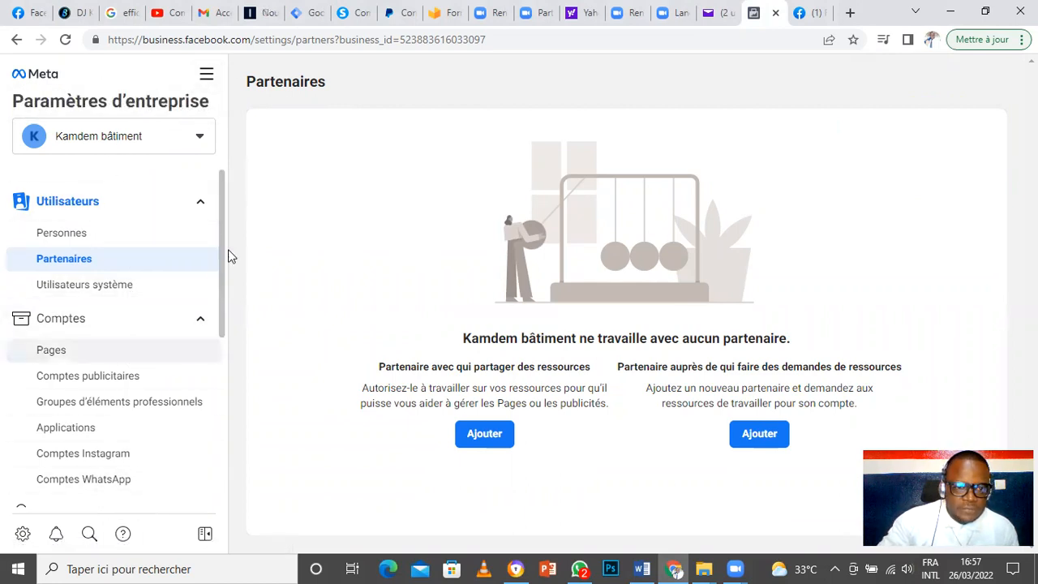
Review the business's Pages, Comptes publicitaires and Groupes d'éléments professionnels sections, dismissing the introduction to asset groups.
left_click_drag(222, 199, 218, 261)
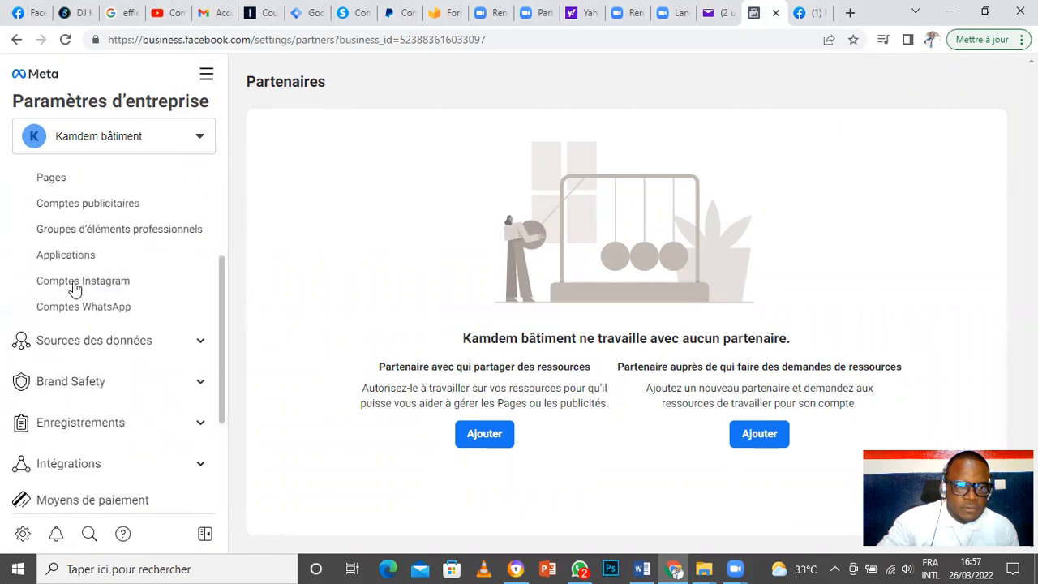
scroll(222, 333, "up", 1)
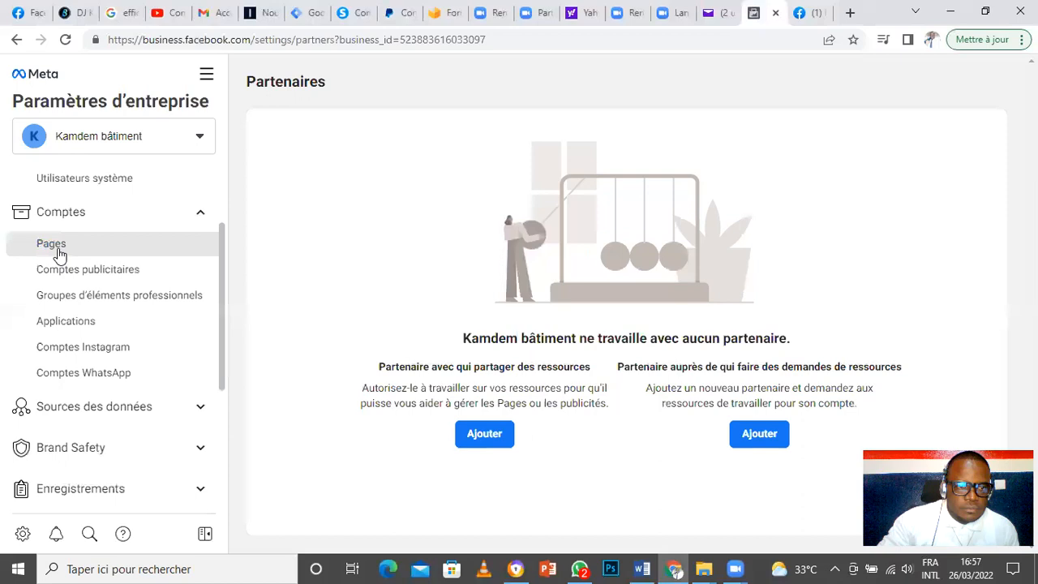
left_click(58, 253)
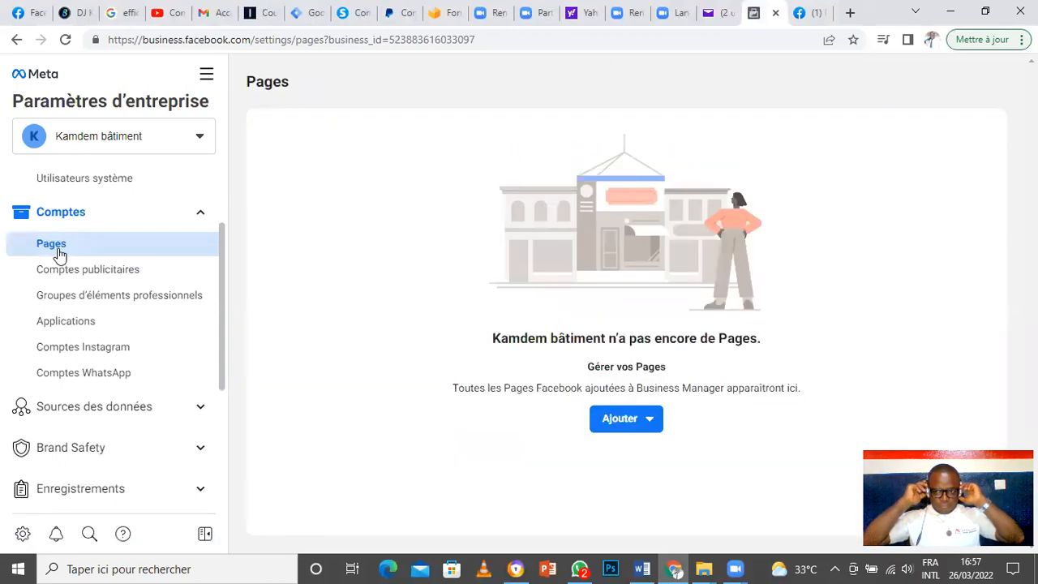
left_click(94, 280)
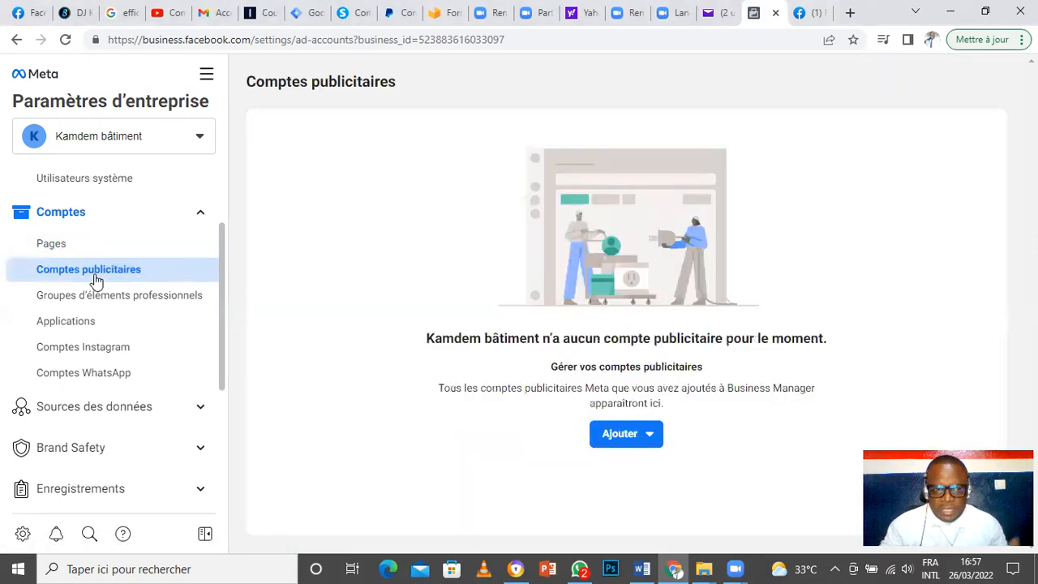
left_click(98, 295)
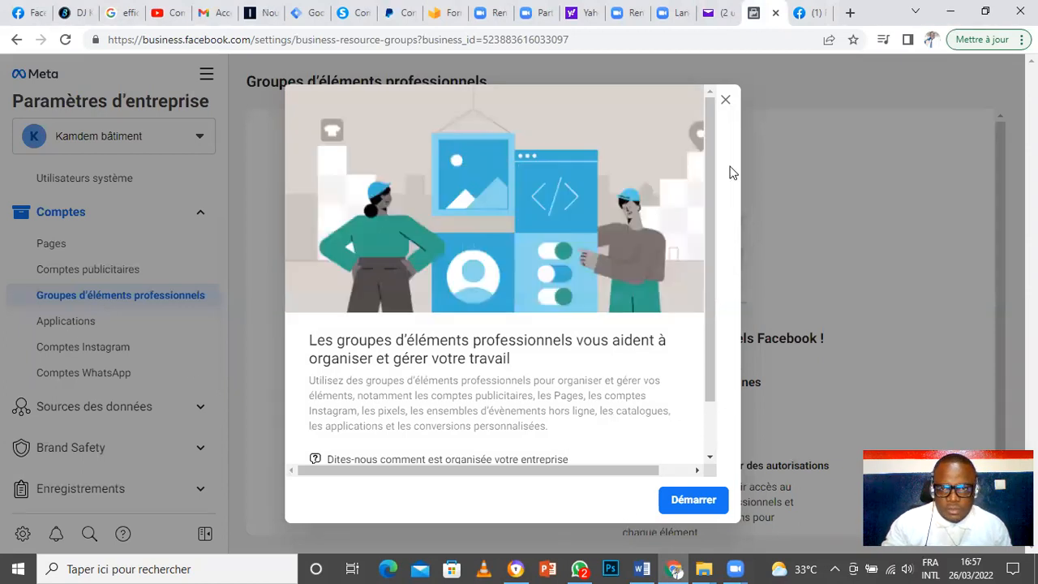
left_click(725, 101)
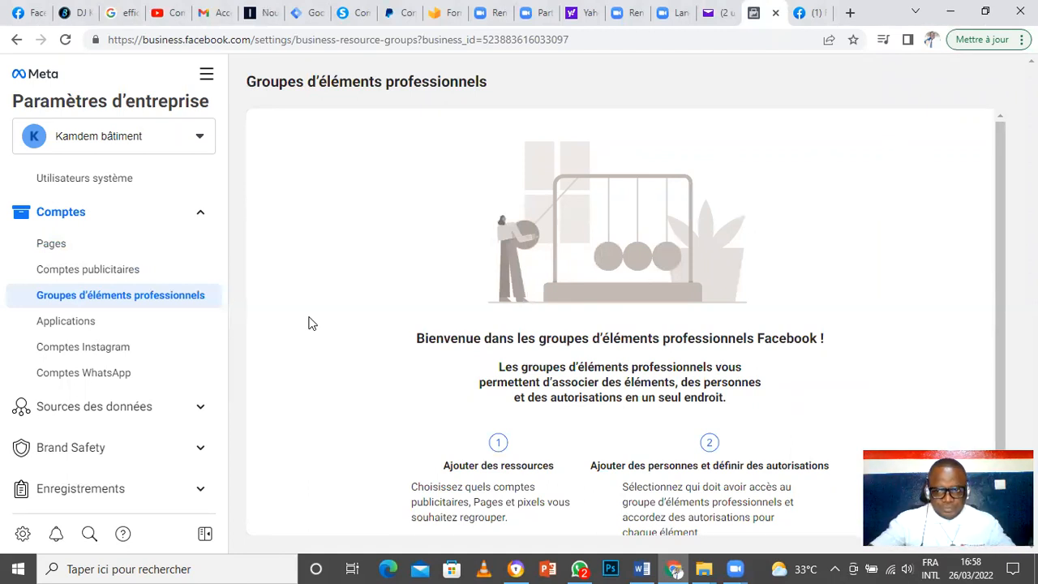
Start creating a new ad account for Kamdem bâtiment from its Comptes publicitaires section.
left_click(98, 276)
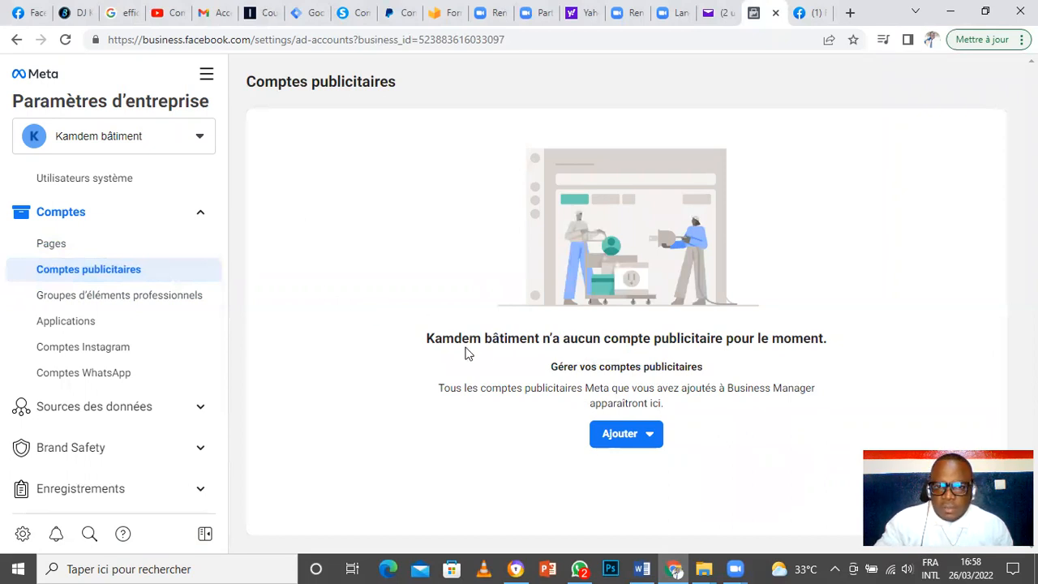
left_click(650, 444)
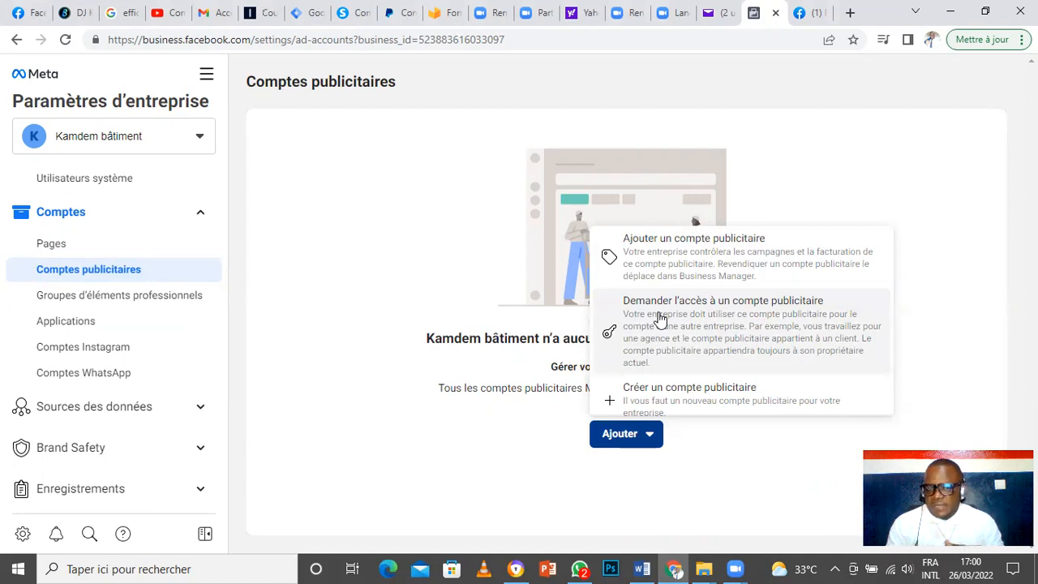
scroll(670, 397, "down", 1)
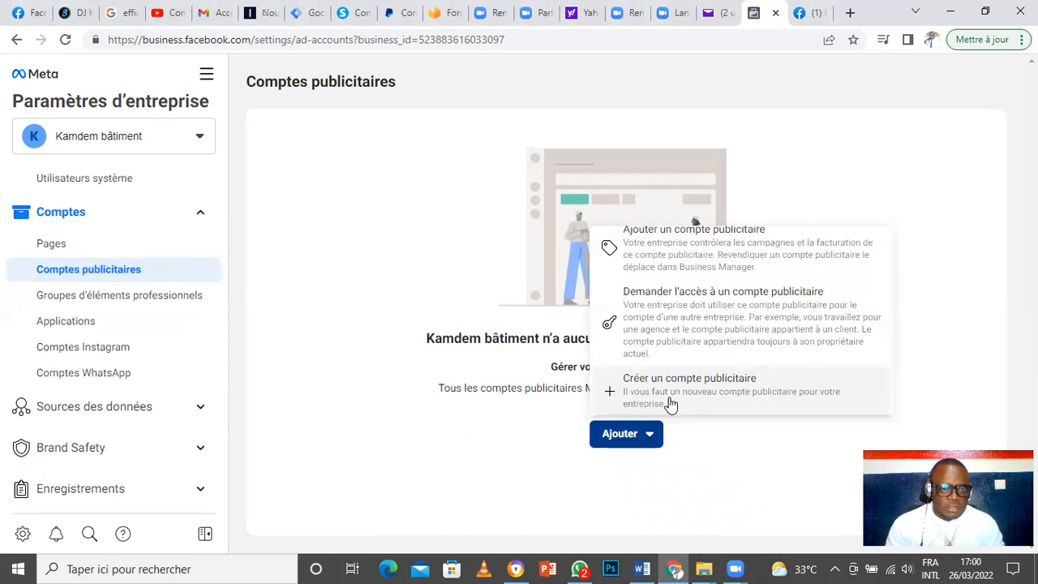
left_click(671, 387)
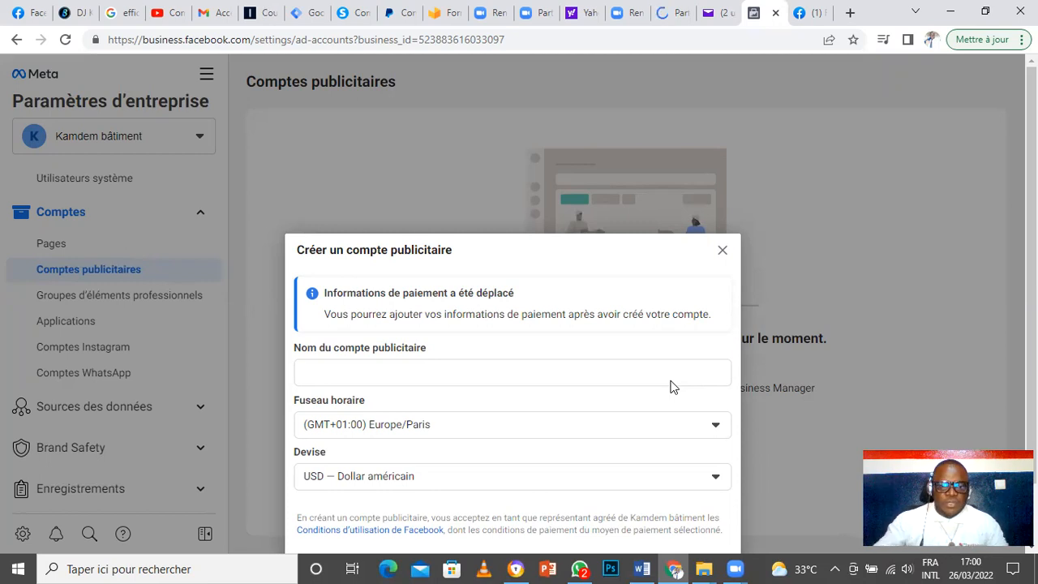
Name the new ad account "Kamdem pub".
left_click_drag(491, 254, 516, 182)
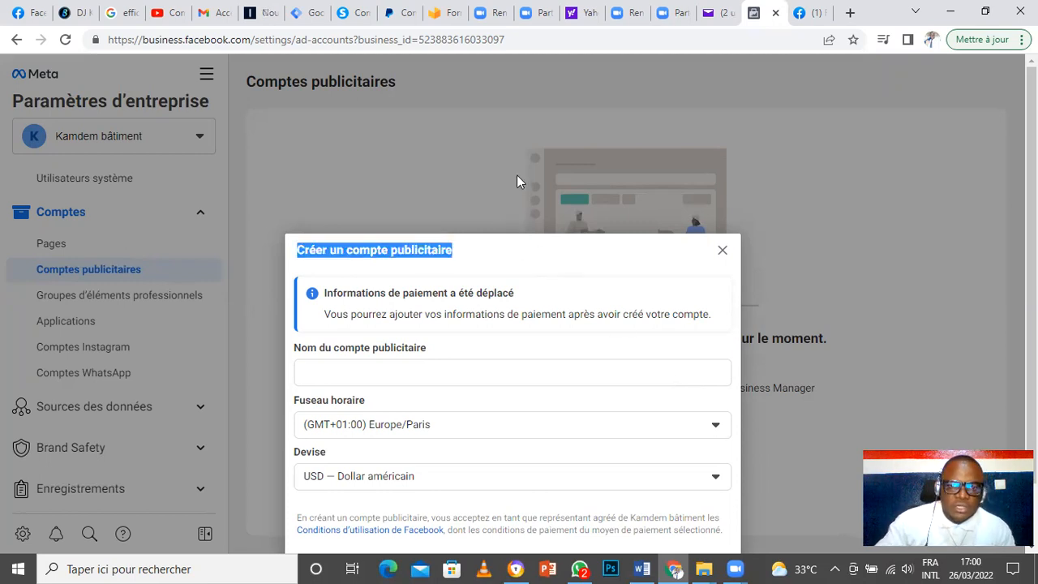
left_click(512, 190)
scroll(588, 364, "down", 1)
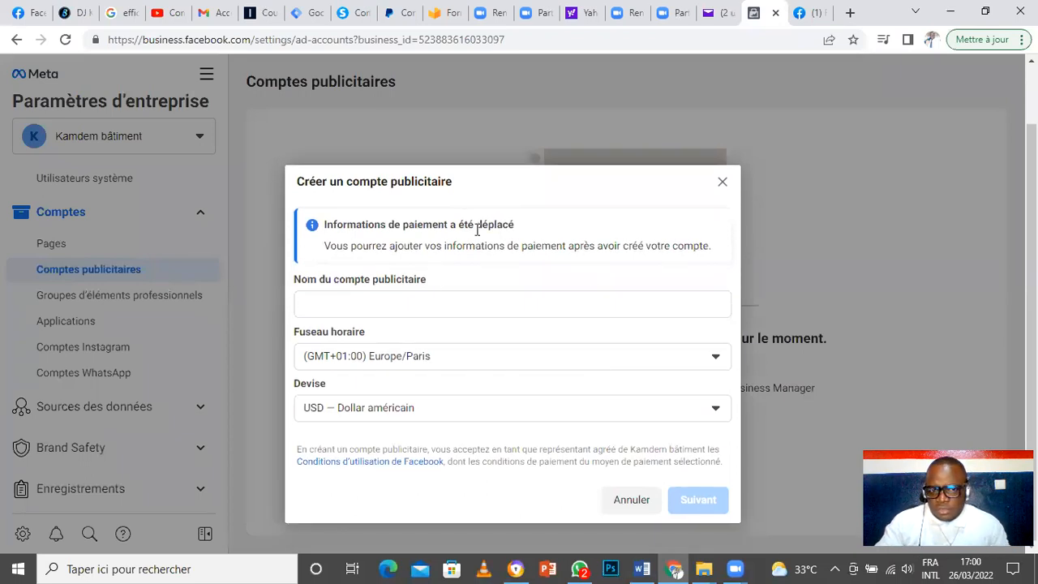
left_click(462, 302)
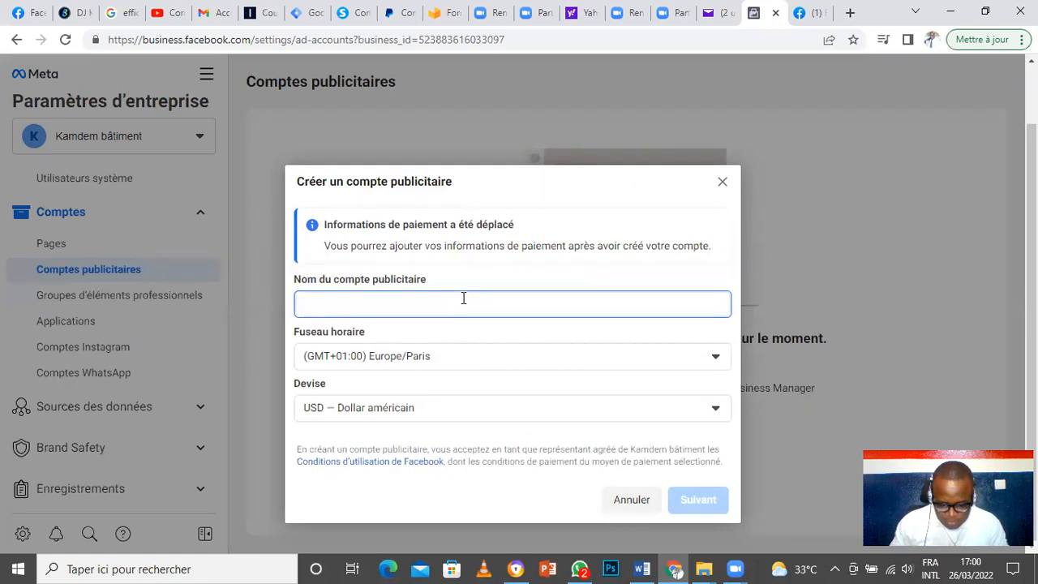
type("K")
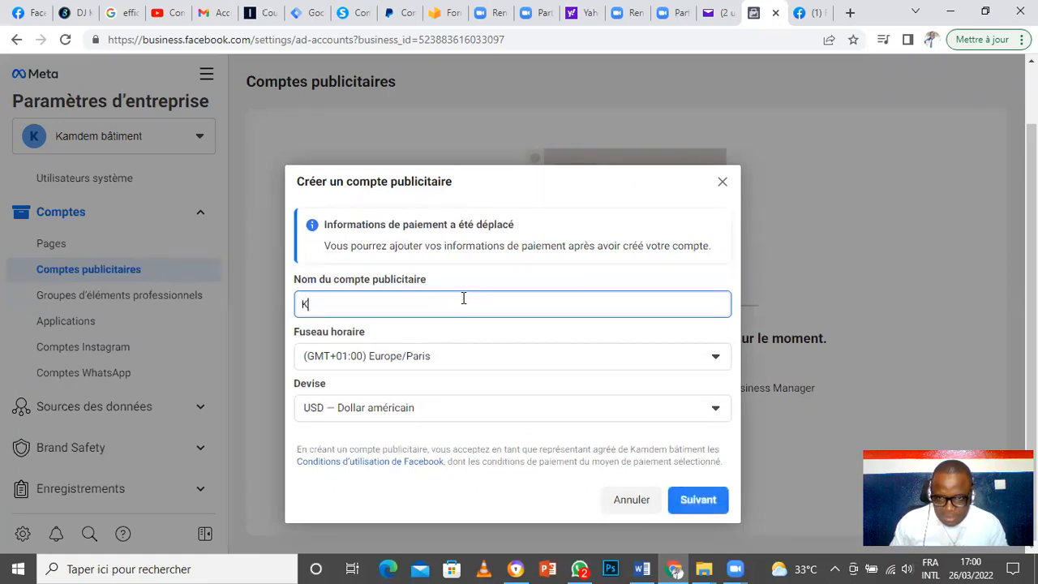
type("am")
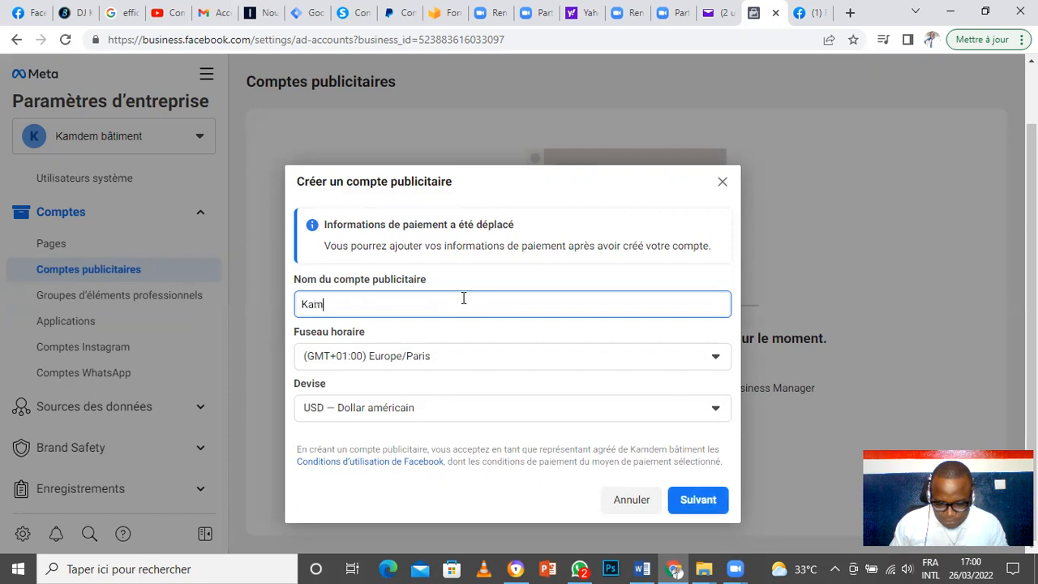
type("dem pub")
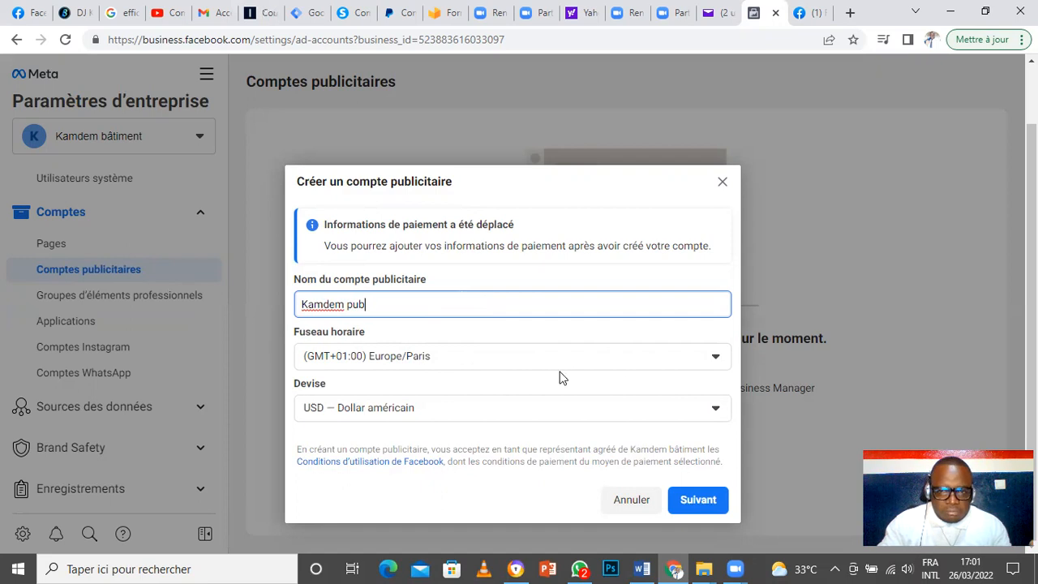
Examine the time zones offered for the new ad account, from the European entries back through the African and American ones.
left_click(701, 359)
left_click(722, 362)
left_click(718, 360)
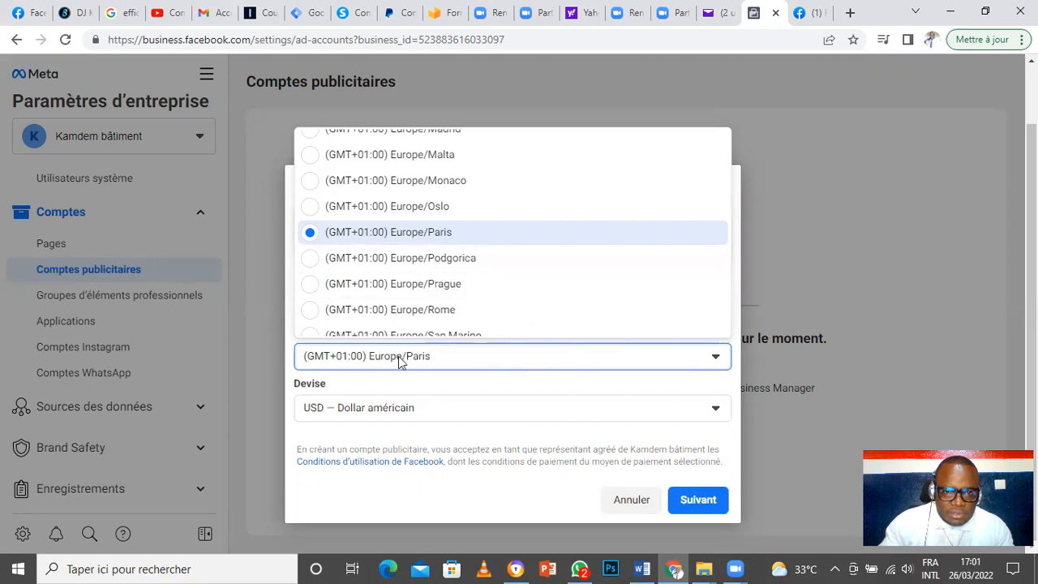
scroll(470, 292, "up", 5)
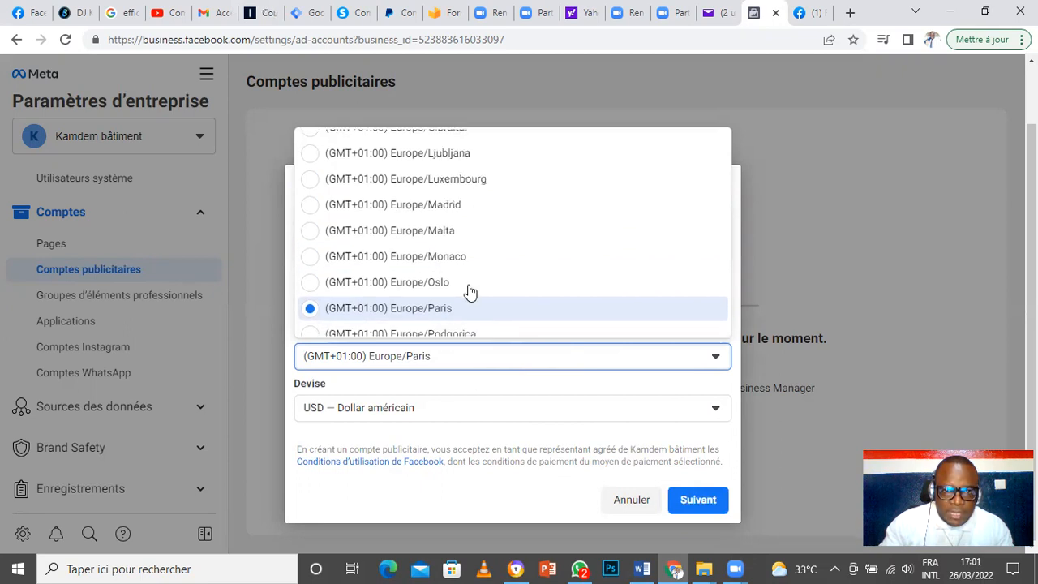
scroll(469, 292, "up", 10)
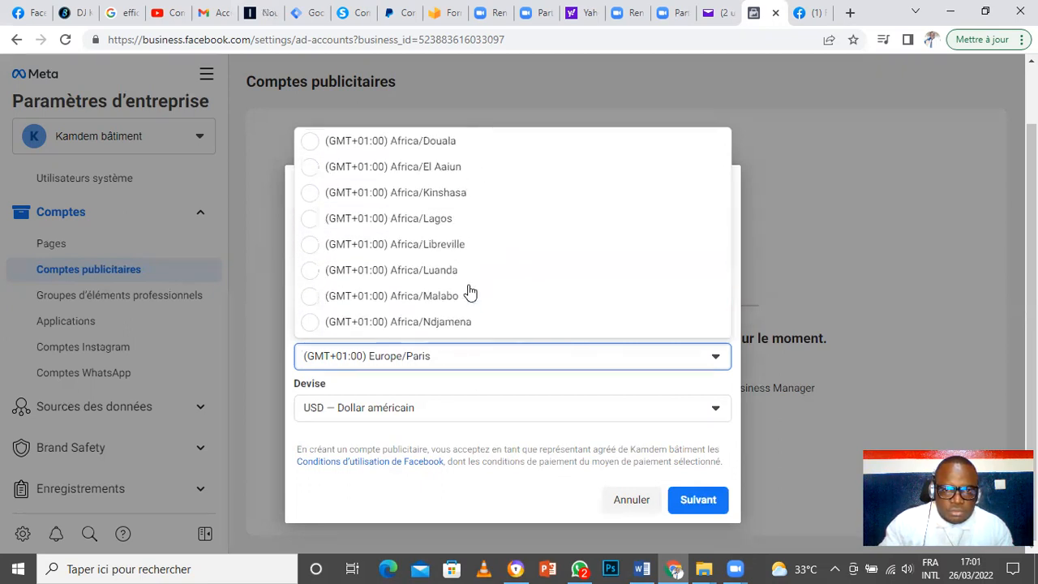
scroll(470, 292, "up", 3)
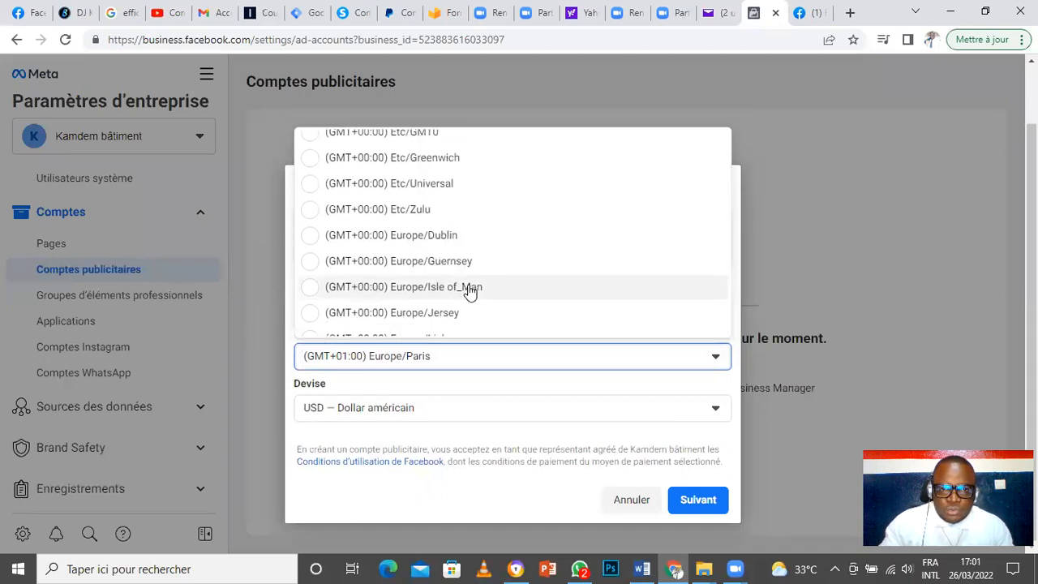
scroll(469, 292, "up", 2)
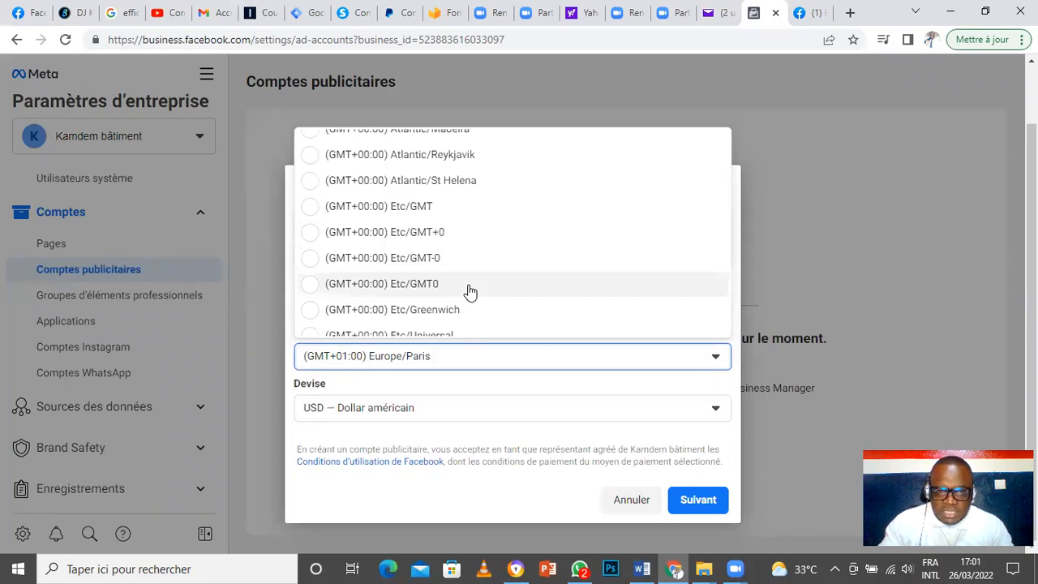
scroll(469, 292, "up", 3)
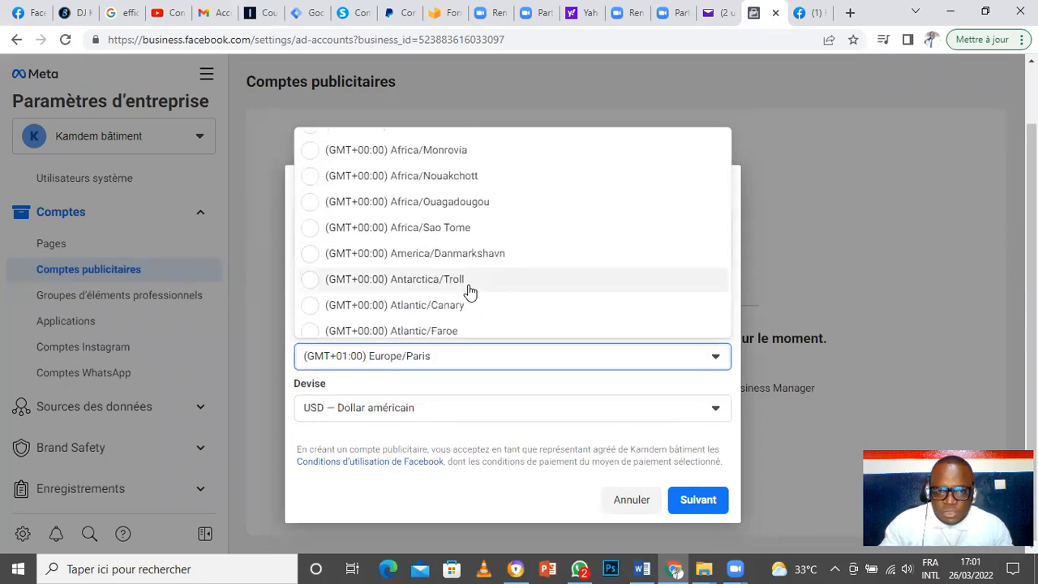
scroll(470, 292, "up", 3)
scroll(469, 292, "up", 2)
scroll(470, 292, "up", 3)
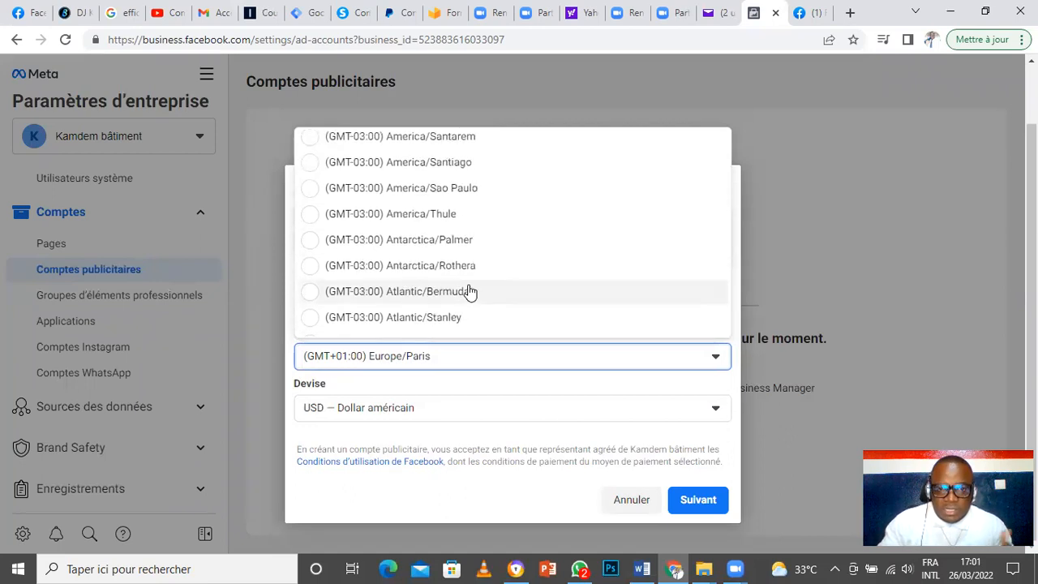
scroll(469, 292, "up", 3)
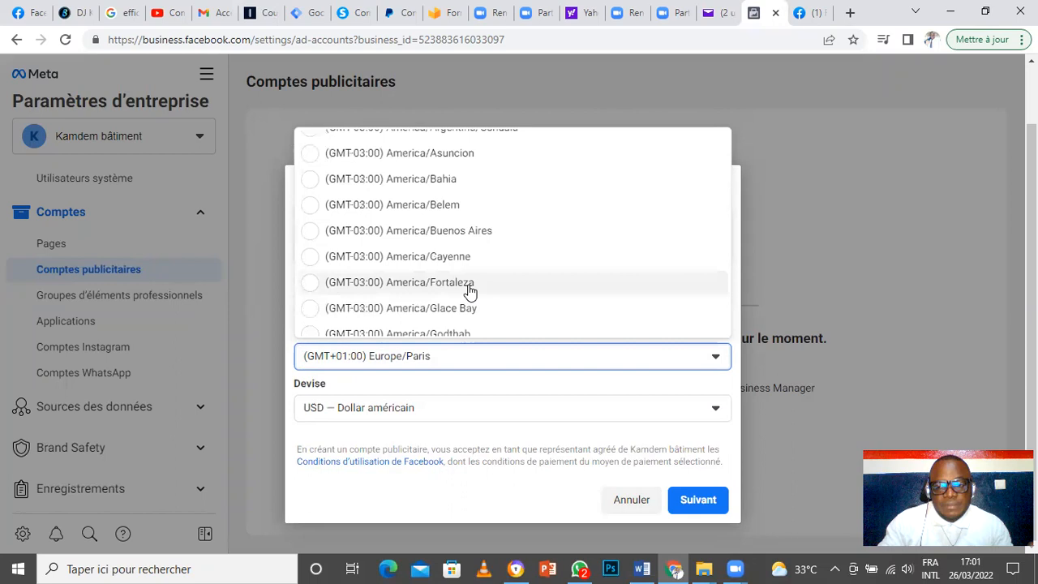
scroll(469, 292, "up", 3)
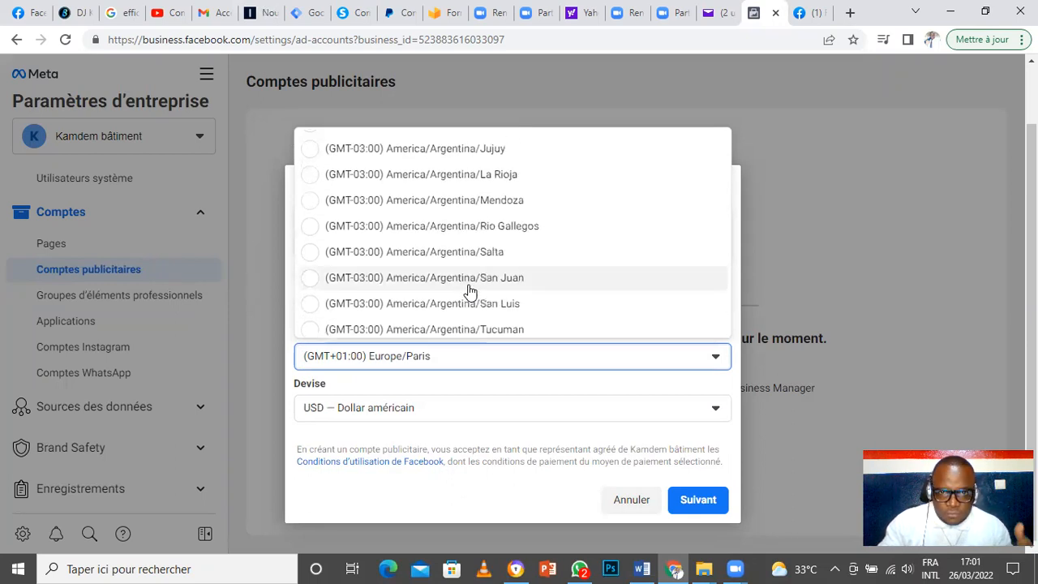
scroll(469, 292, "up", 2)
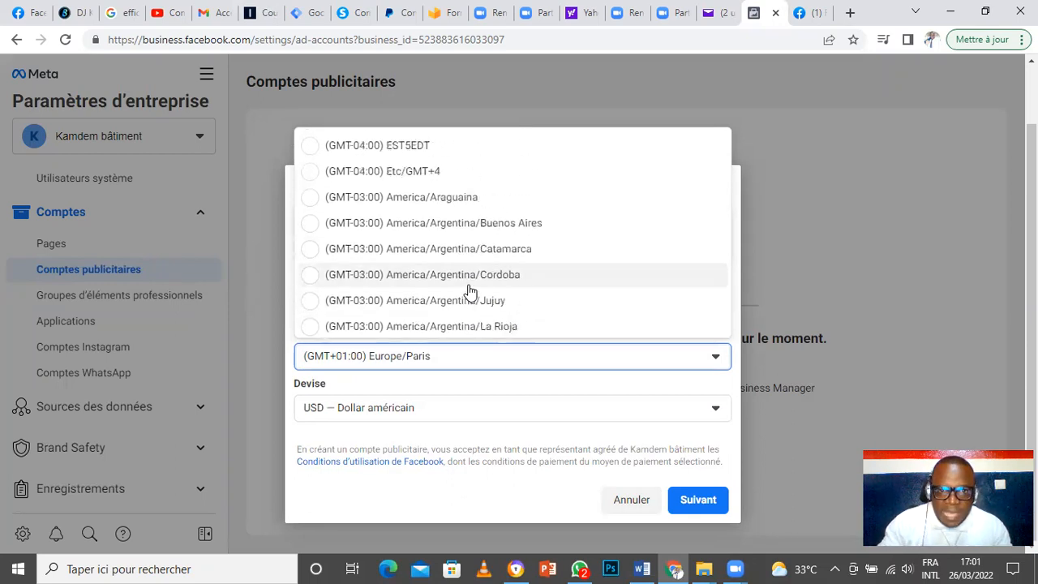
scroll(469, 292, "up", 3)
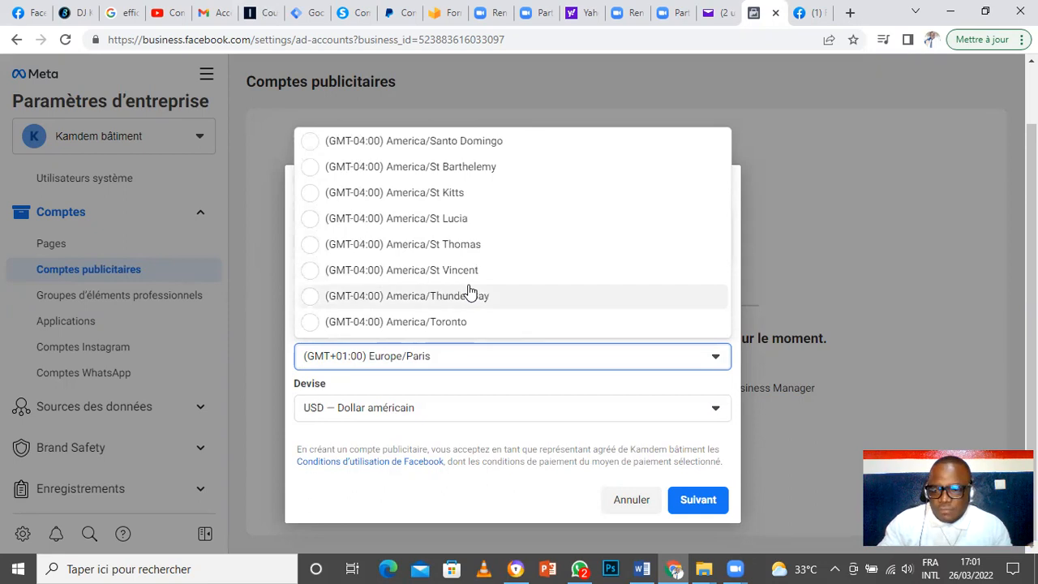
scroll(469, 292, "up", 8)
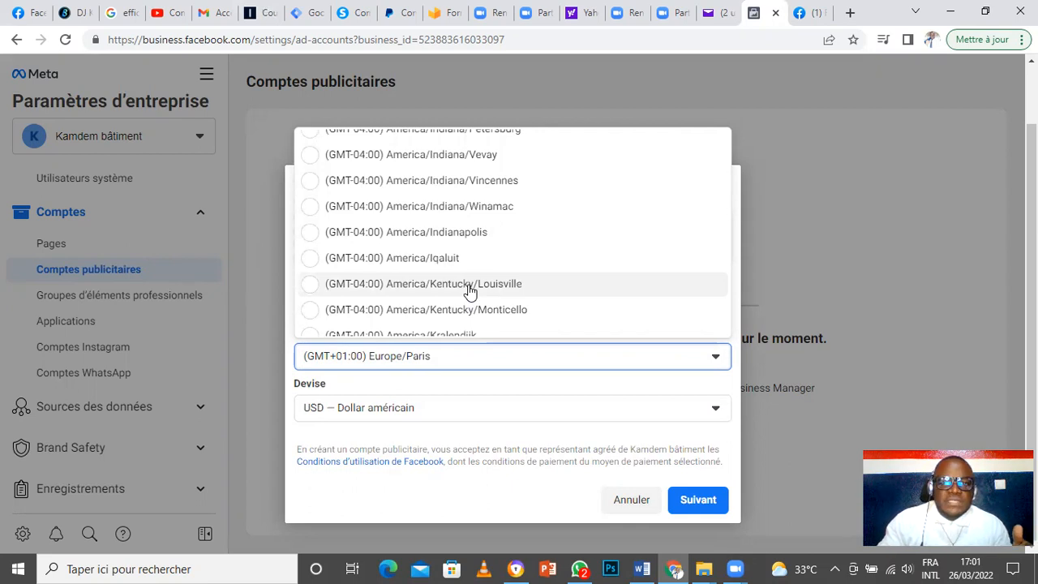
scroll(469, 292, "down", 2)
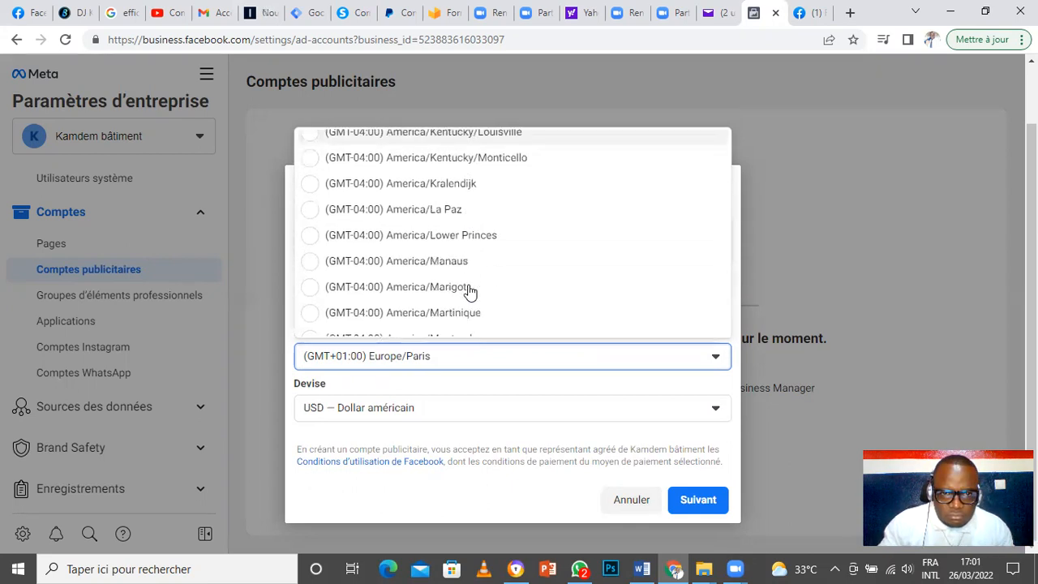
scroll(469, 292, "down", 4)
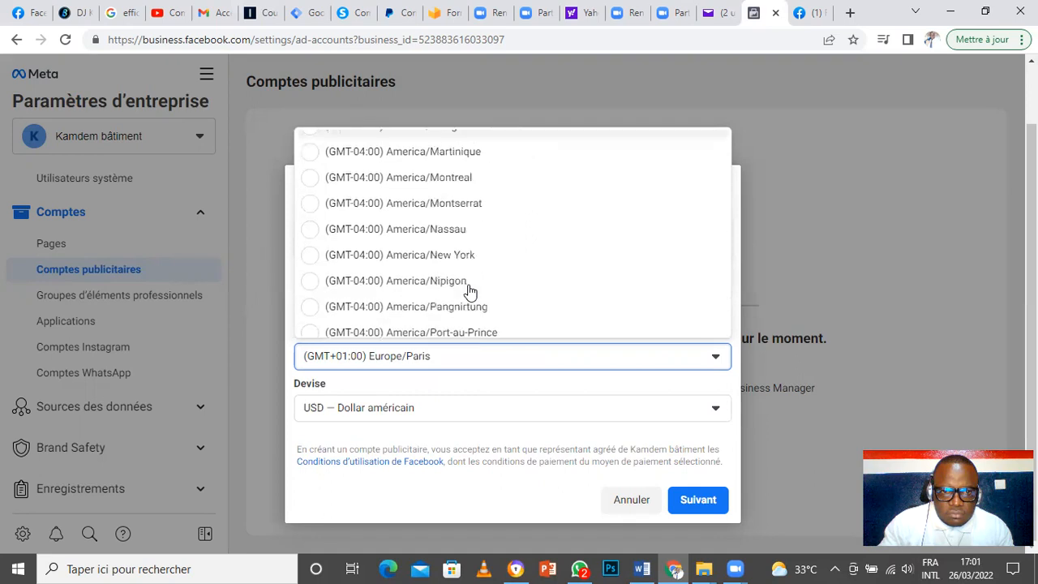
scroll(468, 292, "down", 2)
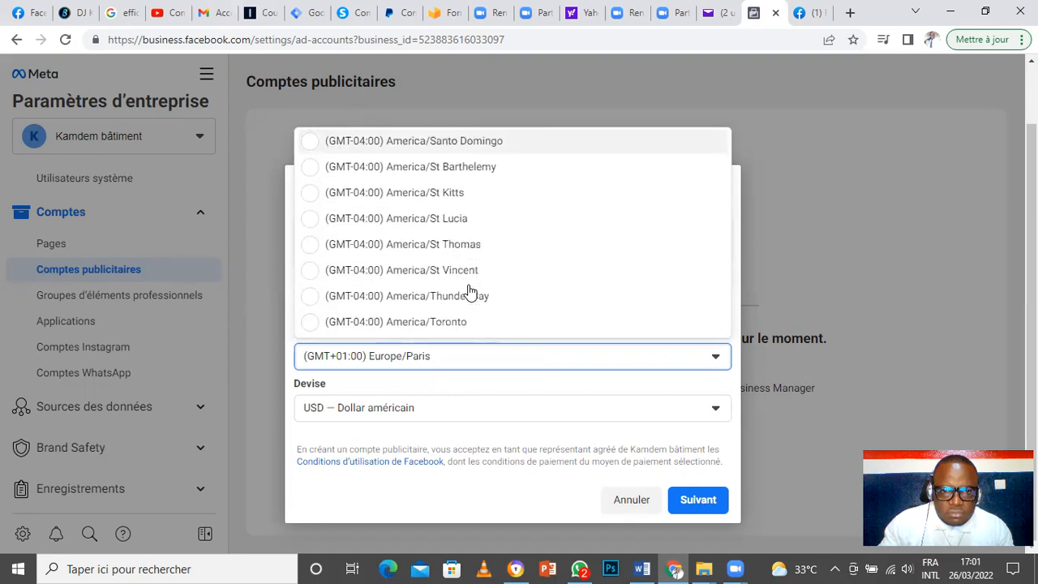
left_click(551, 359)
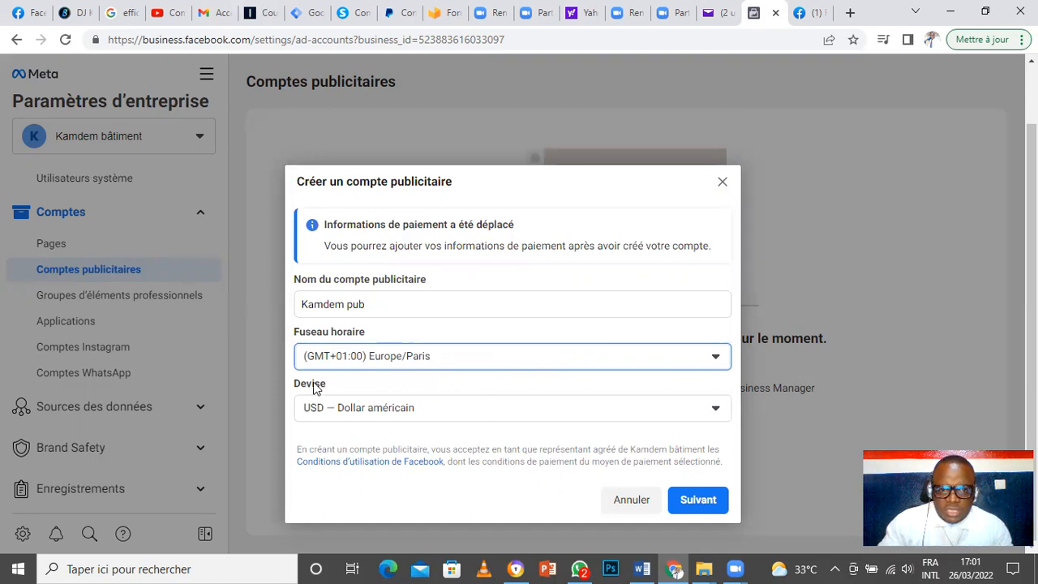
Set the new ad account's currency to EUR – Euro.
left_click(643, 416)
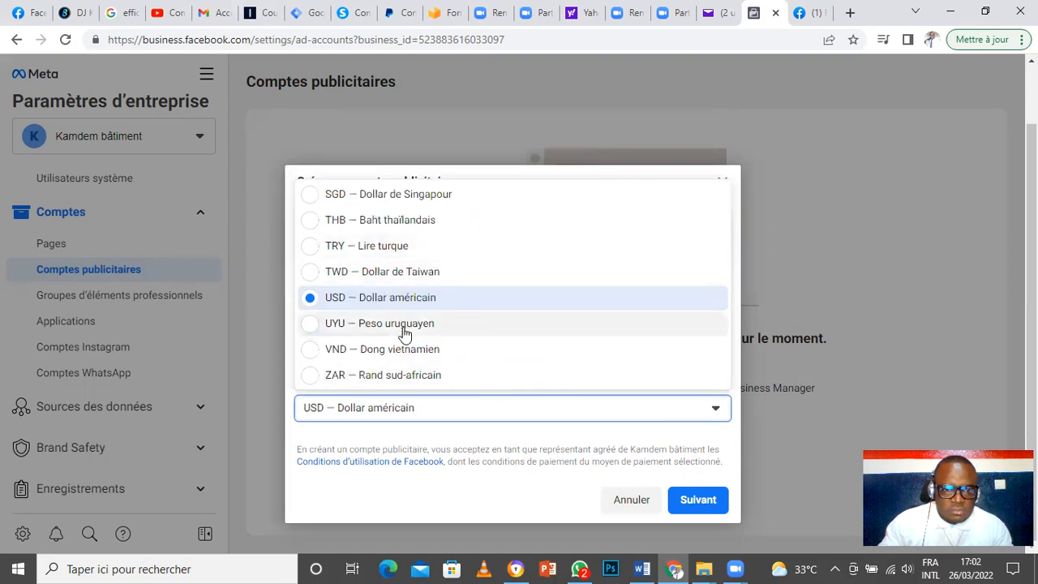
scroll(403, 332, "up", 5)
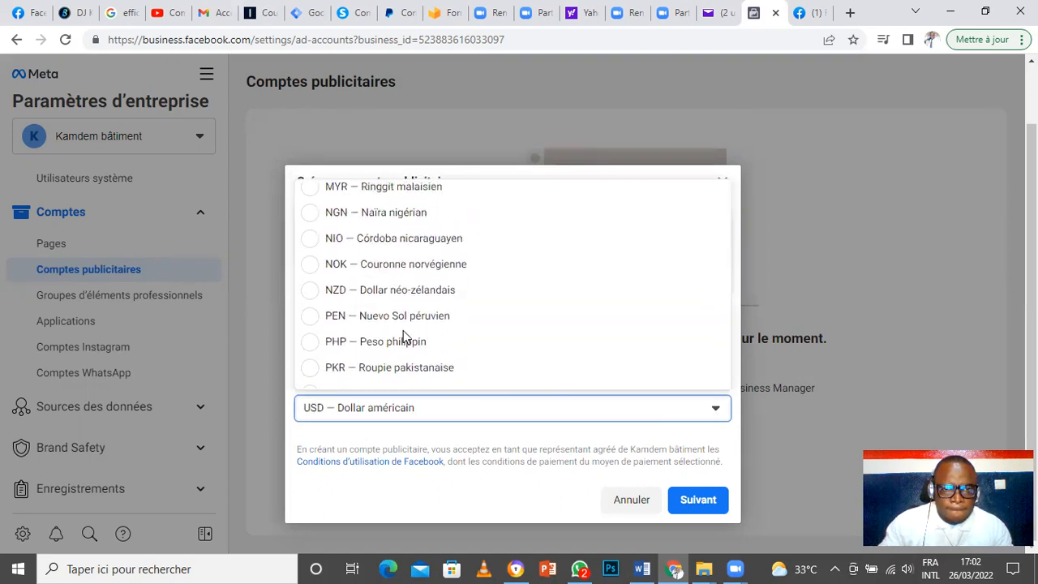
scroll(403, 336, "down", 4)
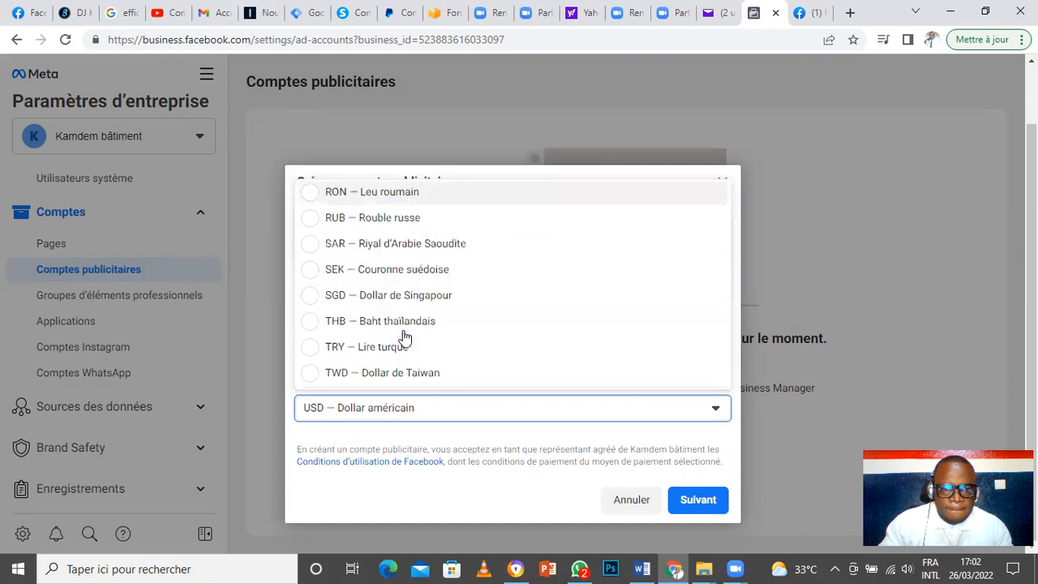
scroll(403, 337, "down", 2)
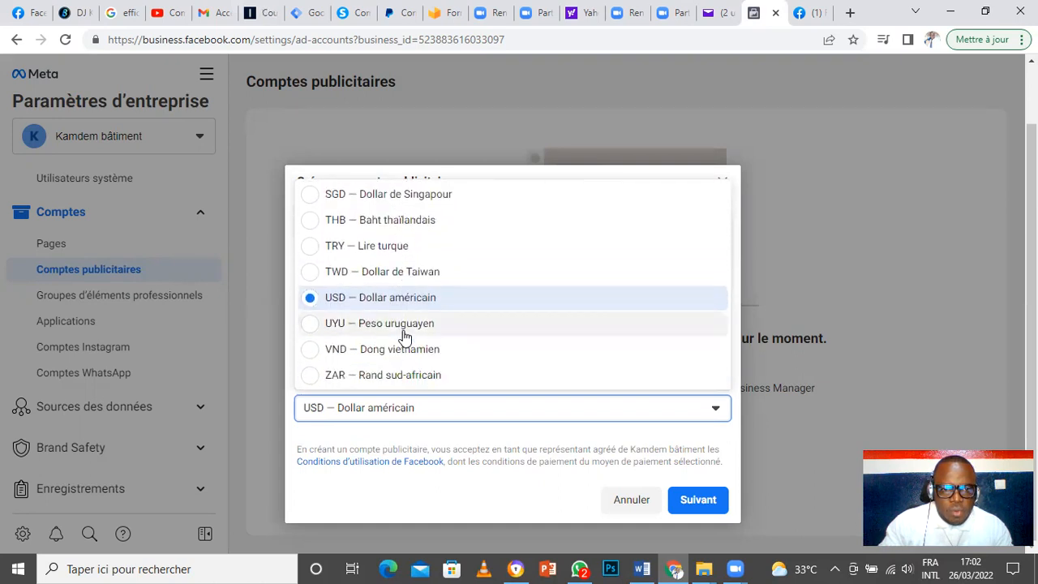
scroll(403, 336, "up", 3)
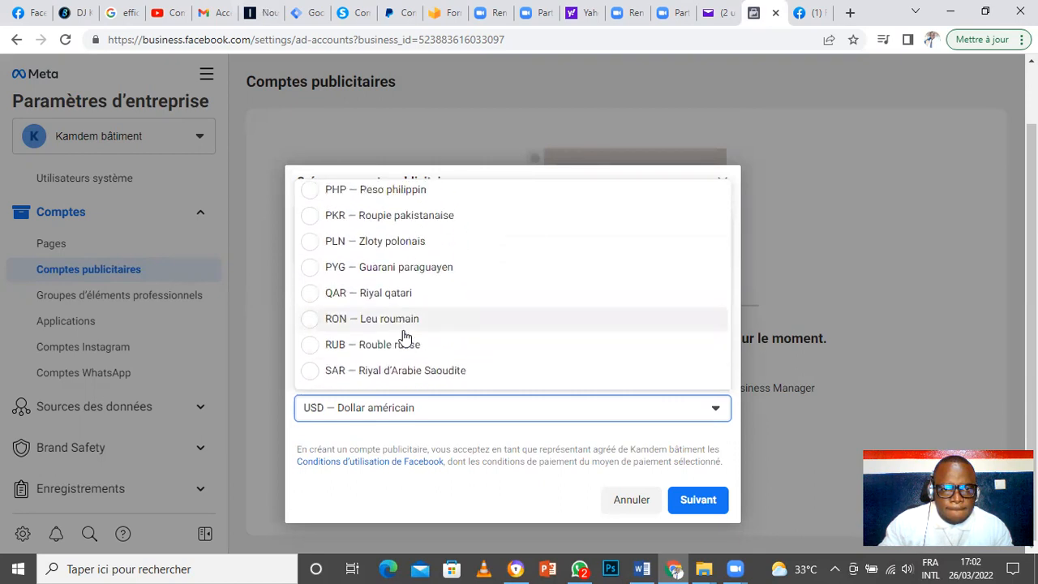
scroll(403, 336, "up", 6)
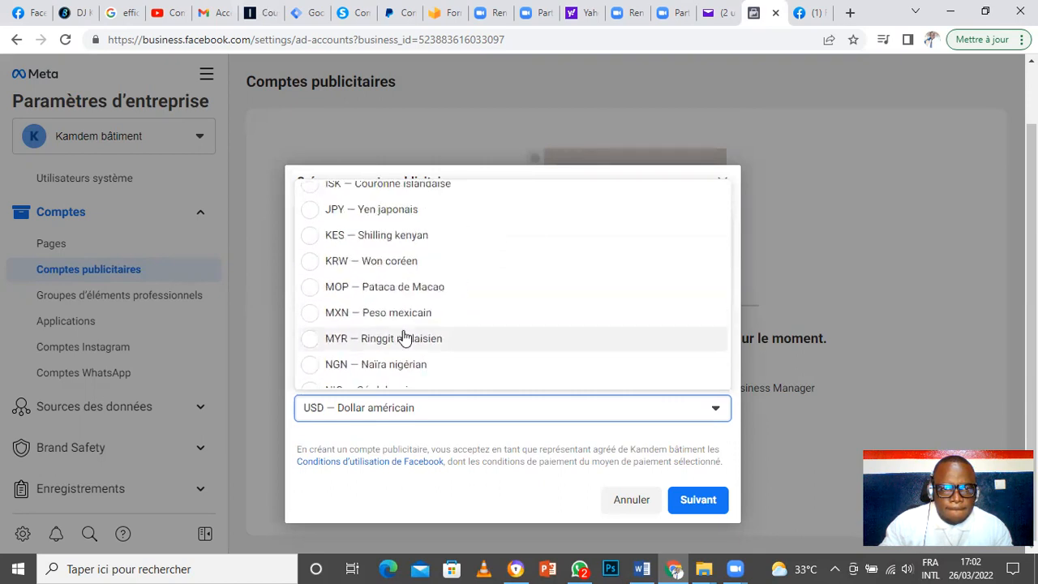
scroll(402, 337, "up", 2)
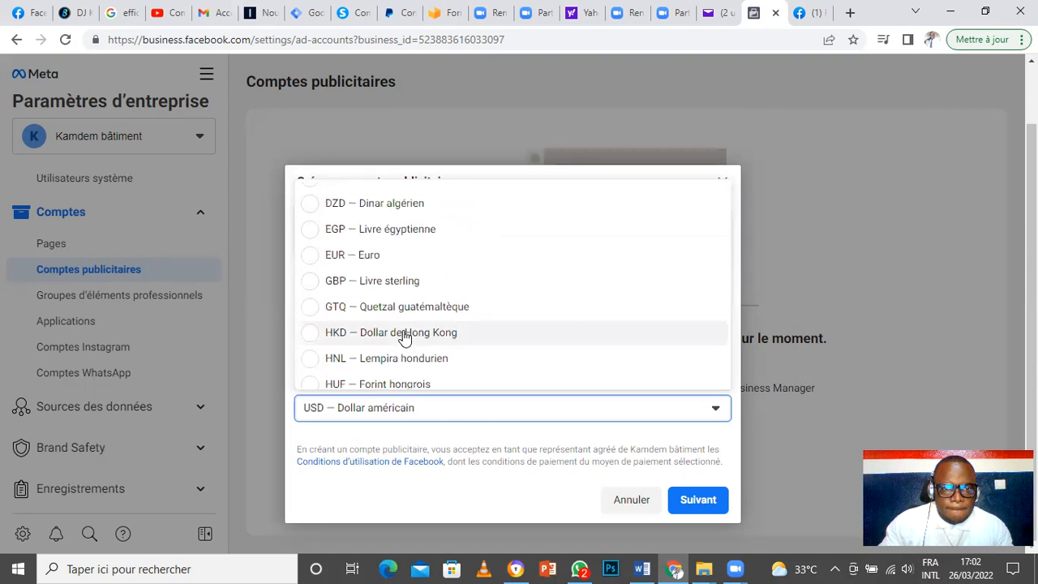
left_click(378, 257)
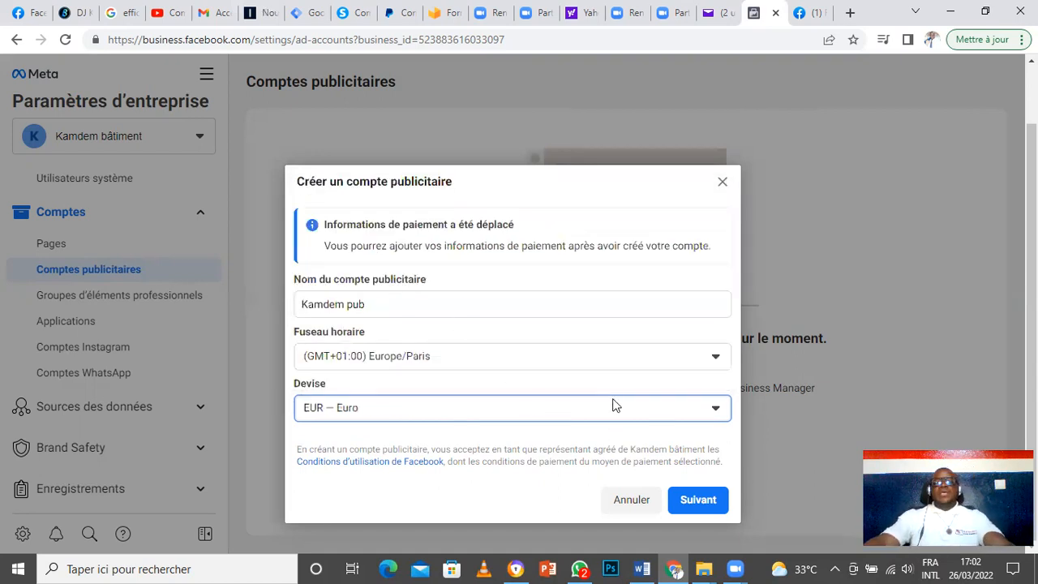
Designate the ad account for use by My business (Kamdem bâtiment) and create it.
left_click(697, 500)
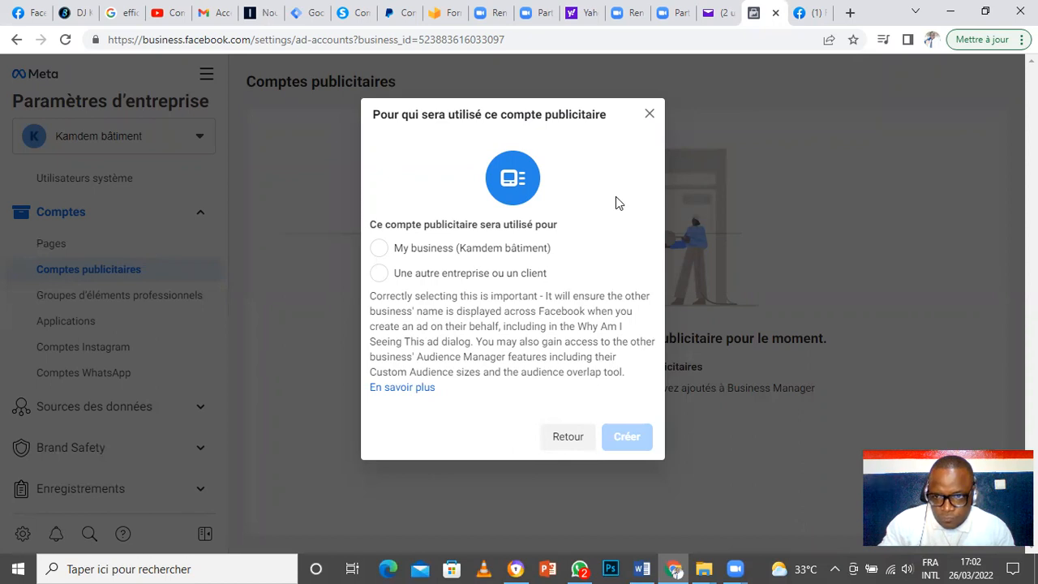
left_click(385, 252)
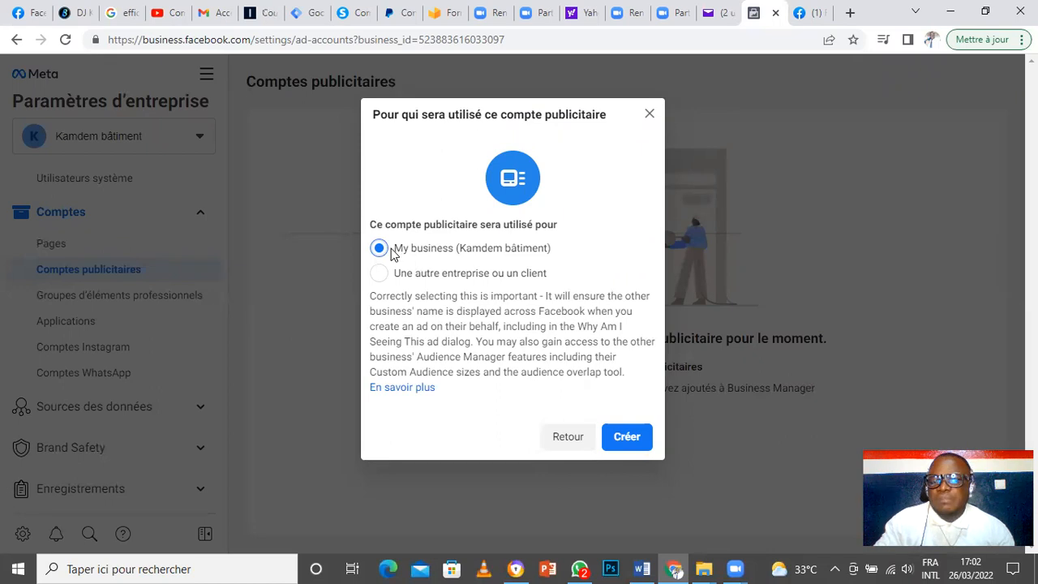
left_click(623, 435)
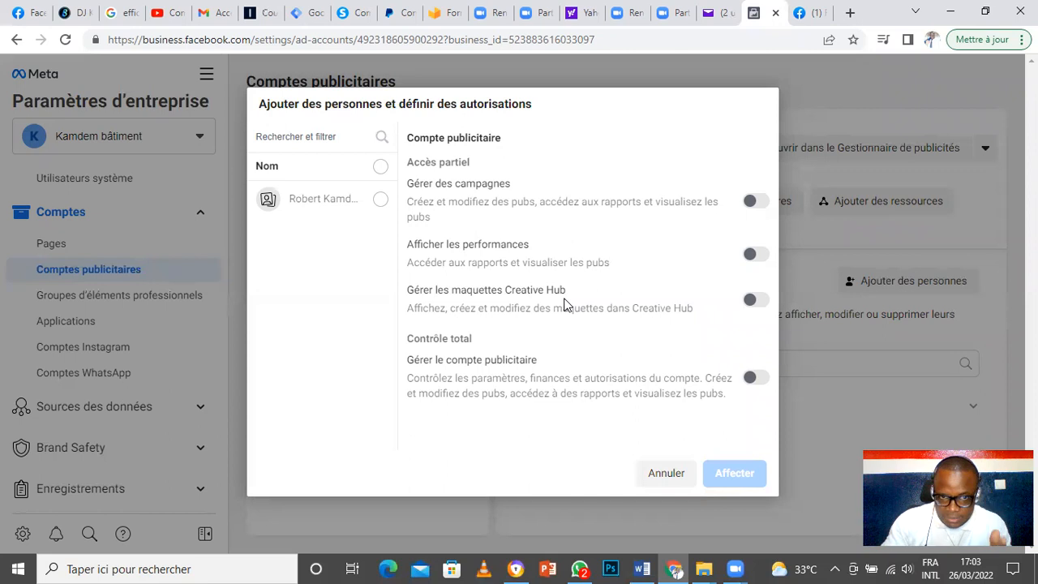
Assign the listed person full control to manage the ad account (Gérer le compte publicitaire), then finish the setup without adding payment information.
left_click(388, 200)
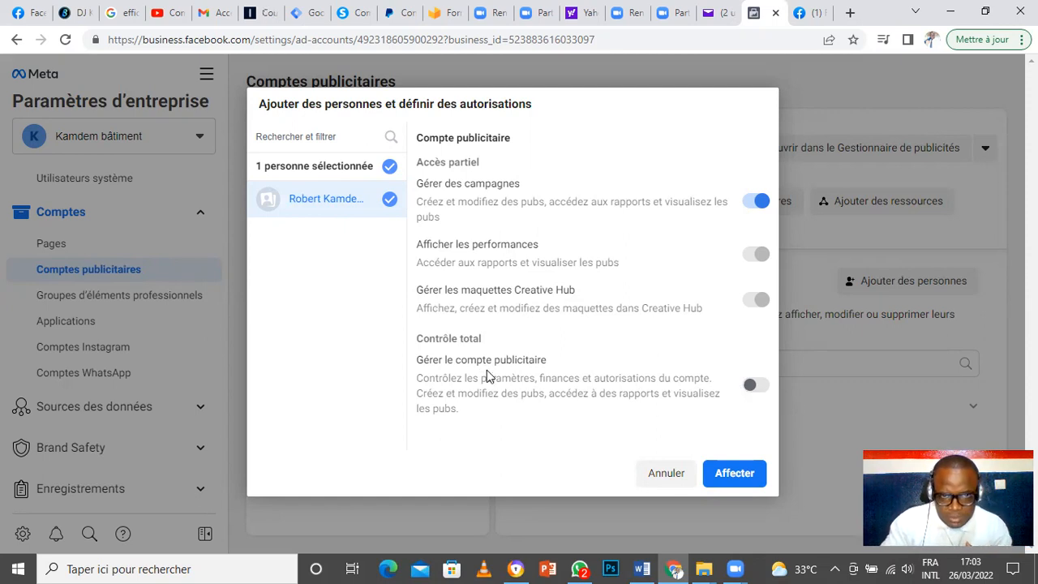
left_click(753, 385)
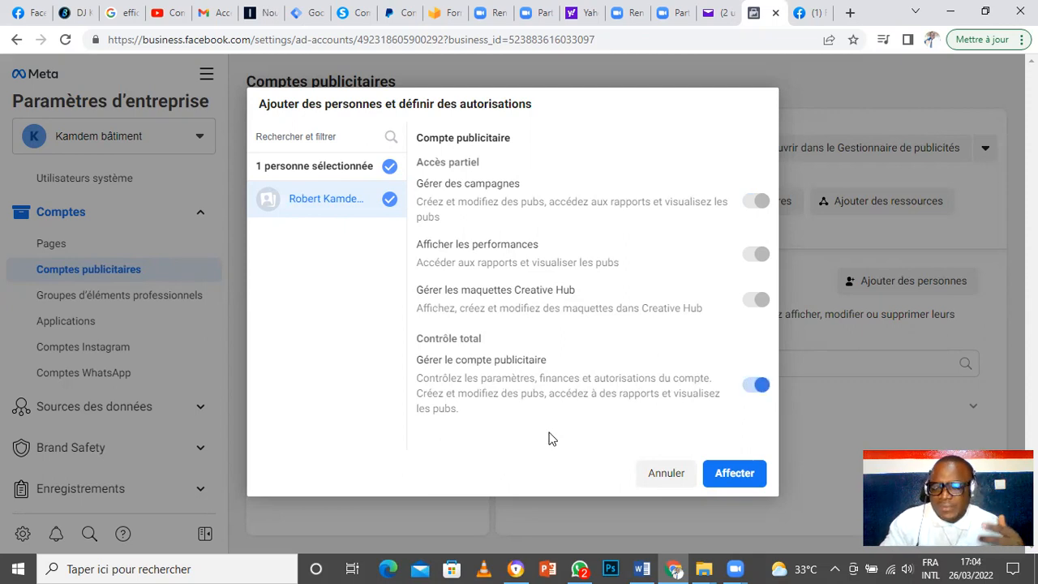
left_click(734, 473)
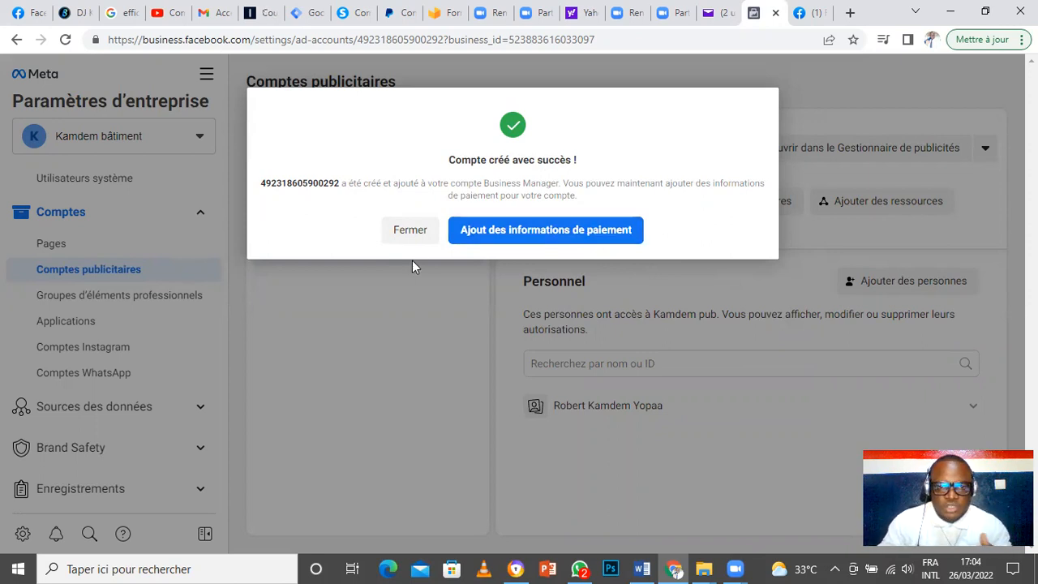
left_click(410, 230)
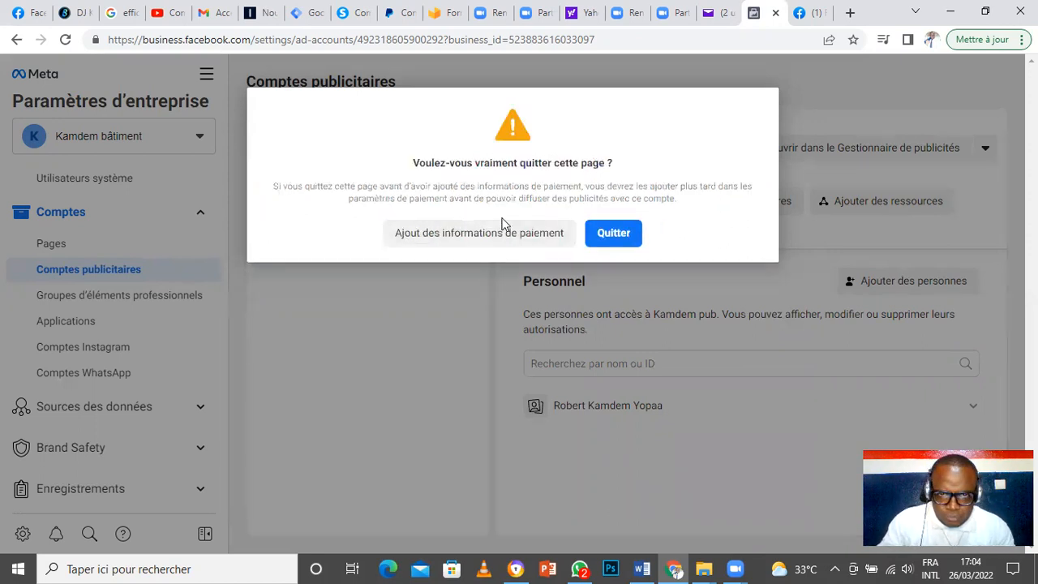
left_click(614, 236)
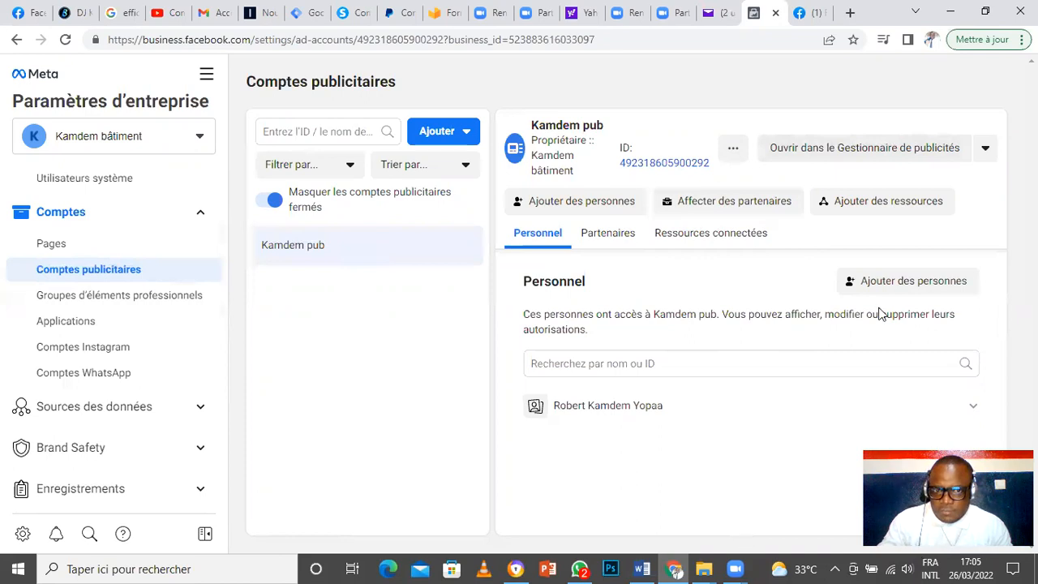
left_click(466, 131)
left_click(365, 323)
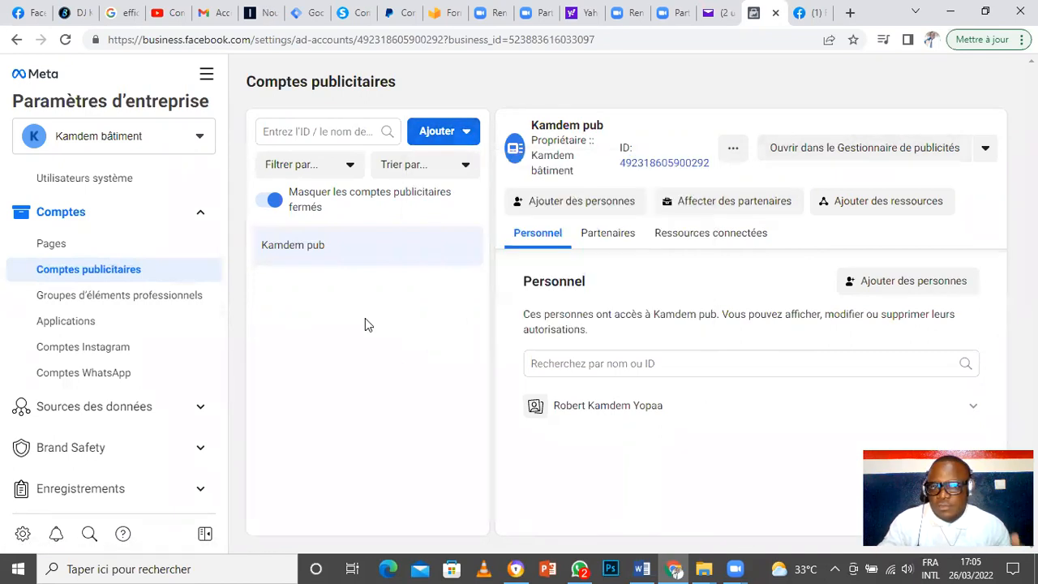
left_click(474, 133)
left_click(350, 318)
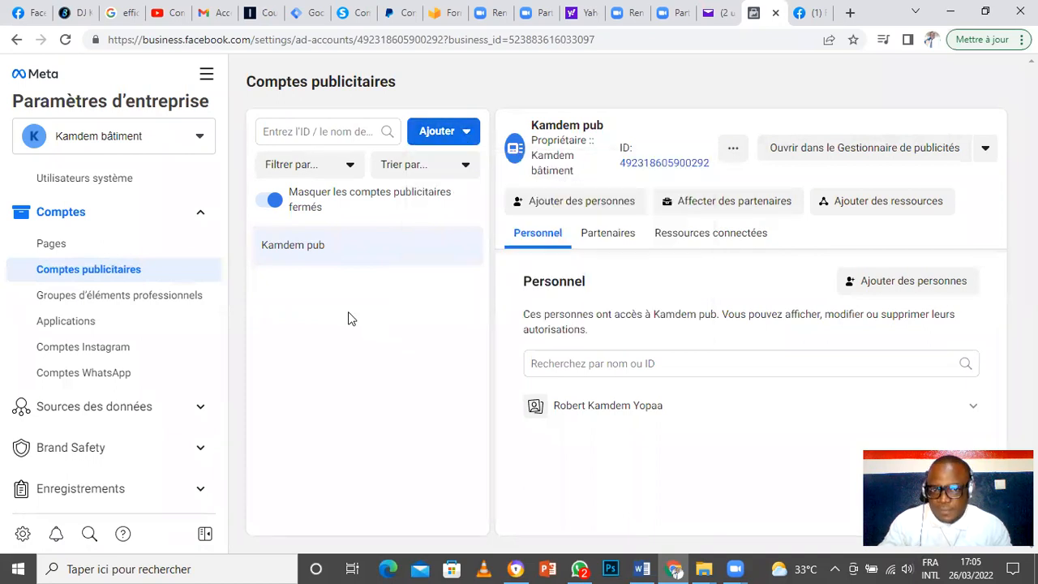